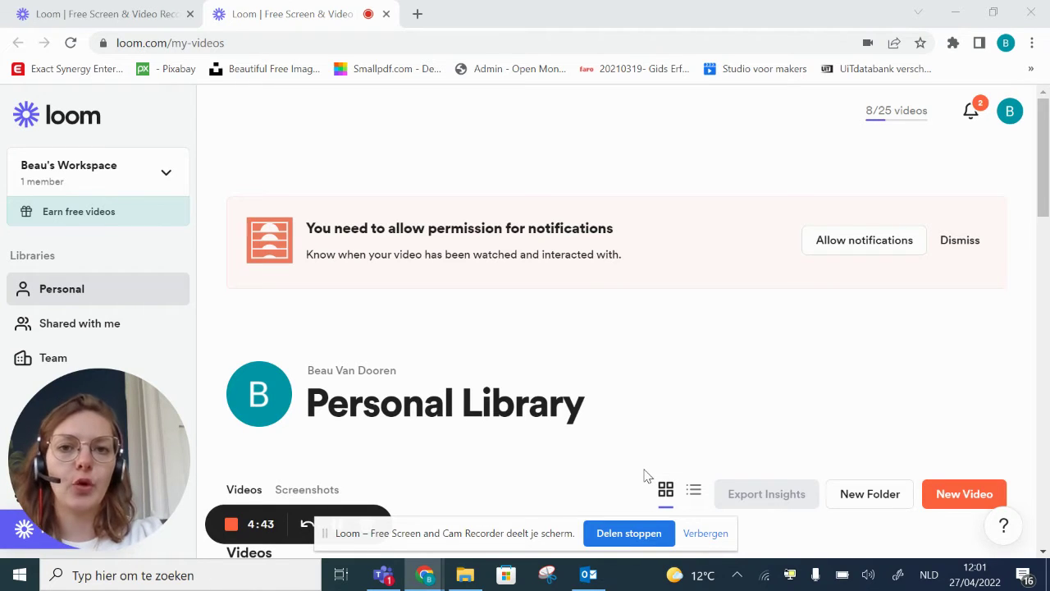
Open uitdatabank.be in a new browser tab
left_click(418, 14)
type("uitdat")
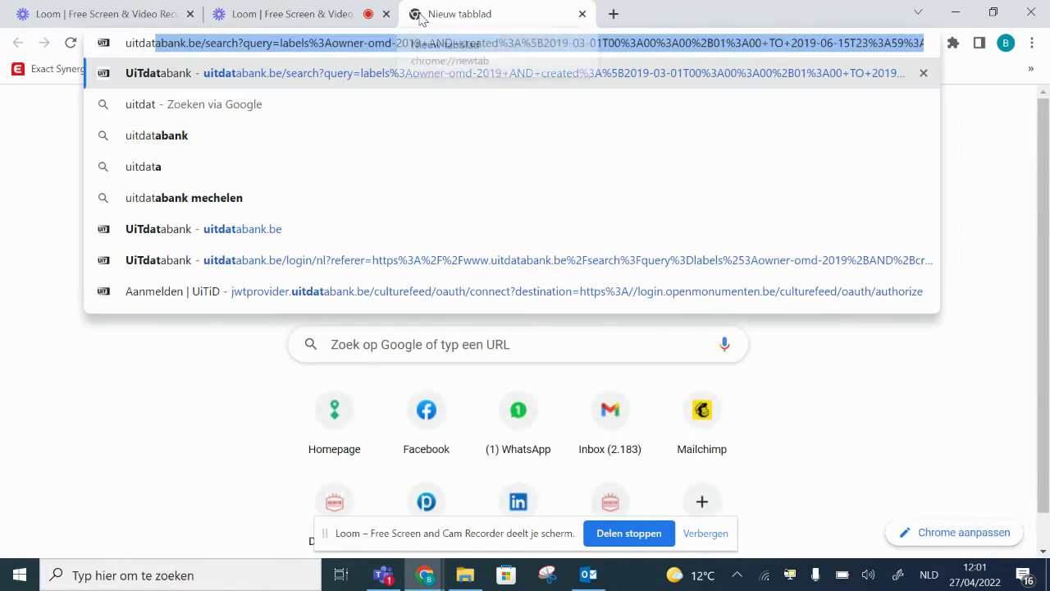
key("BackSpace")
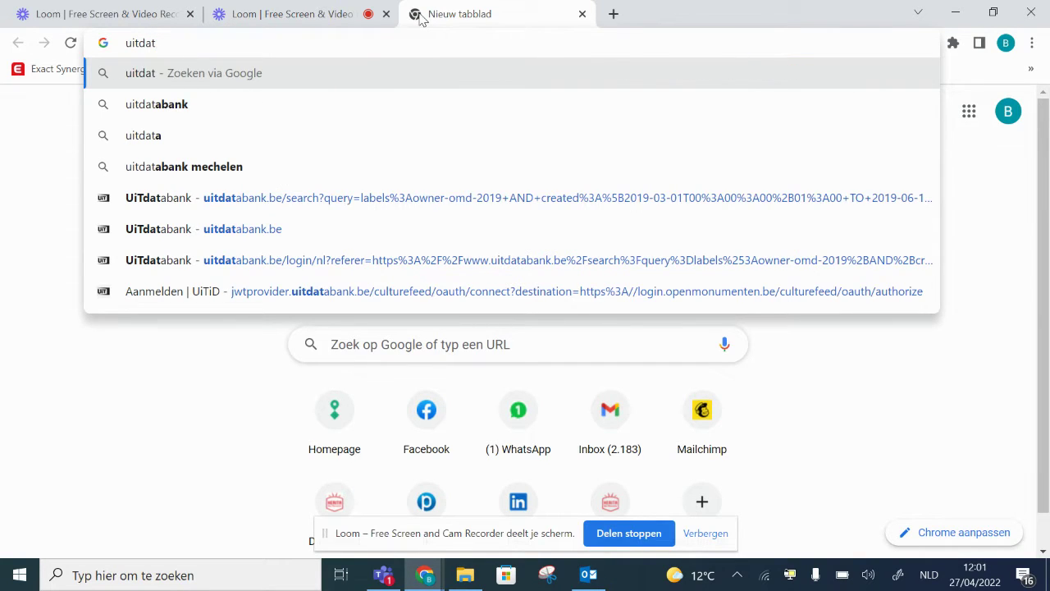
type("abank.be")
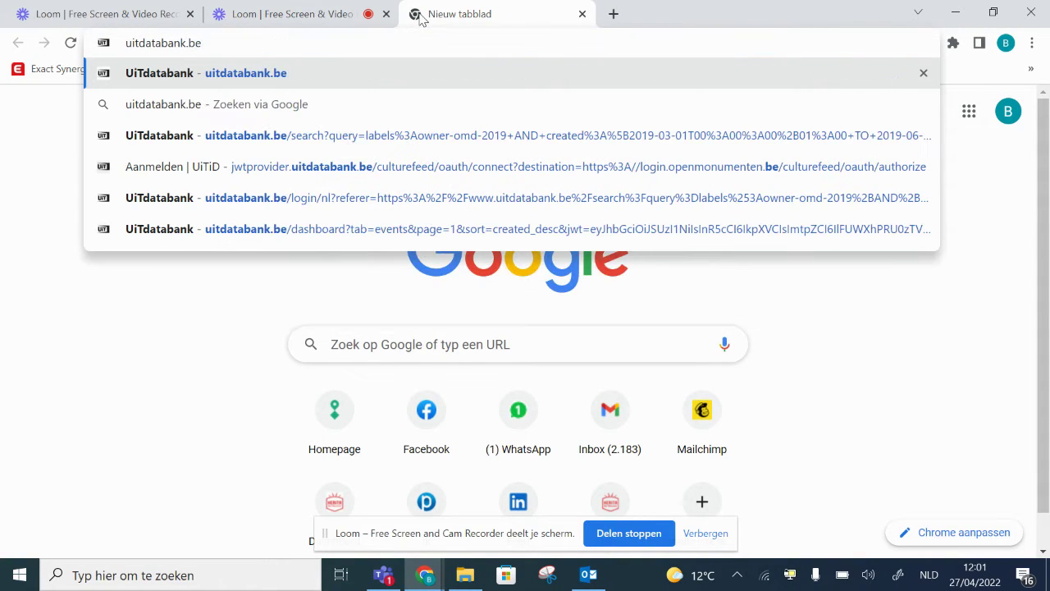
key("Return")
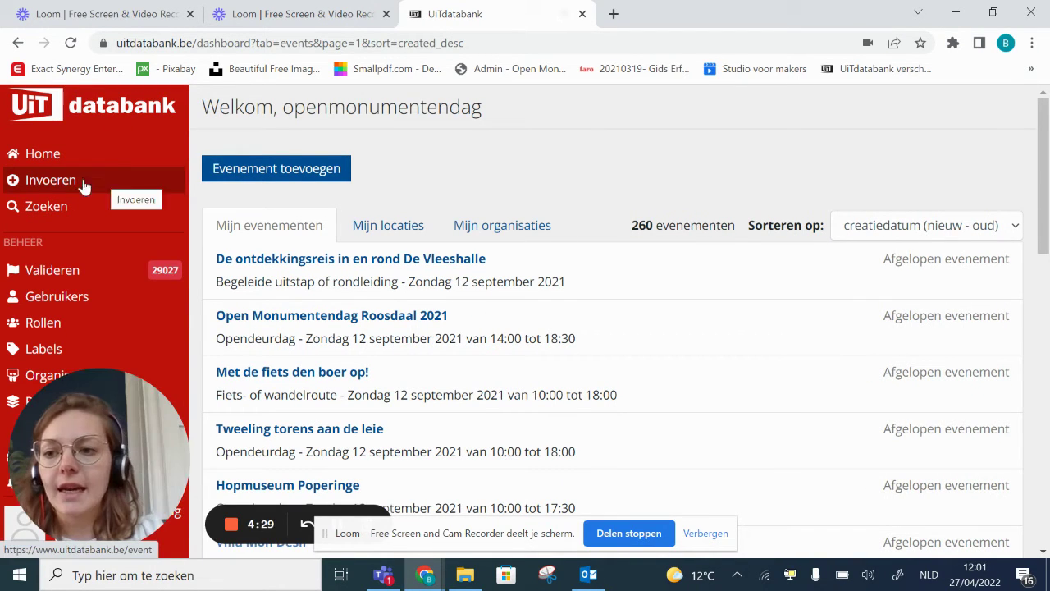
Start an advanced search in the search section with the condition label is gelijk aan owner-omd-2022
left_click(58, 207)
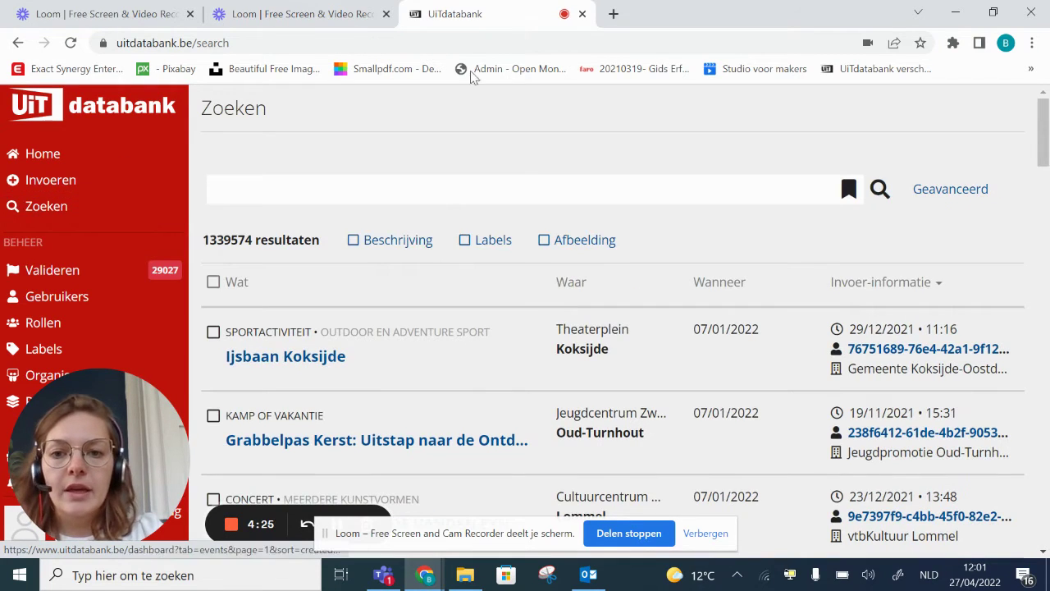
left_click(950, 197)
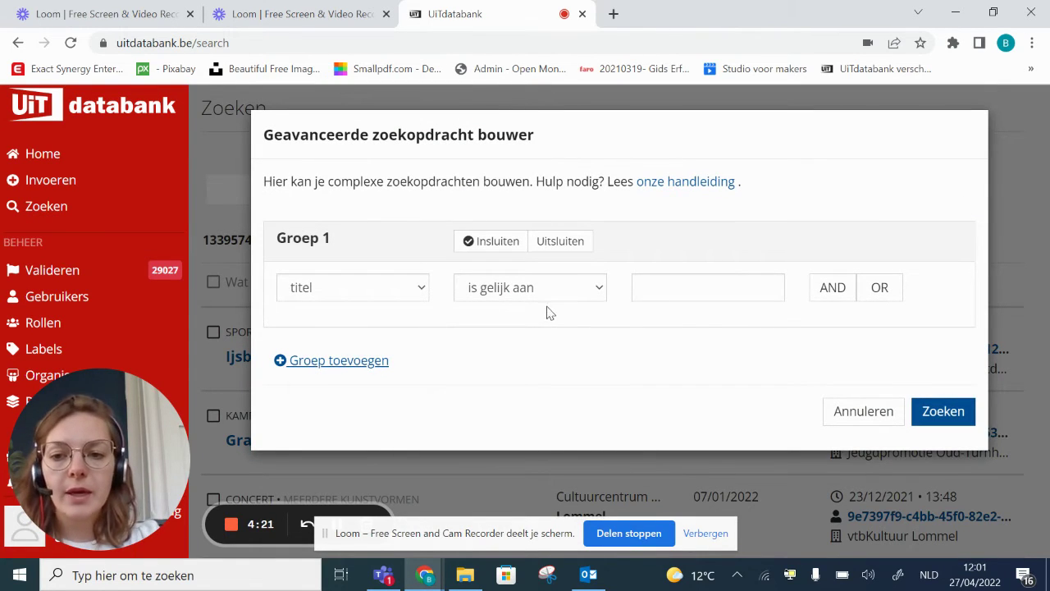
left_click(420, 289)
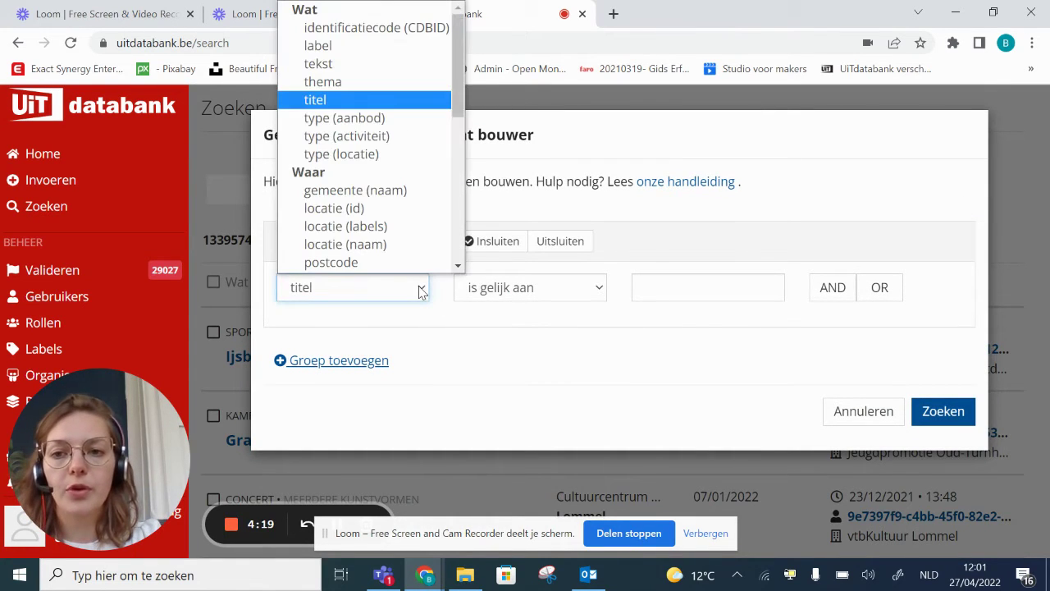
left_click(333, 49)
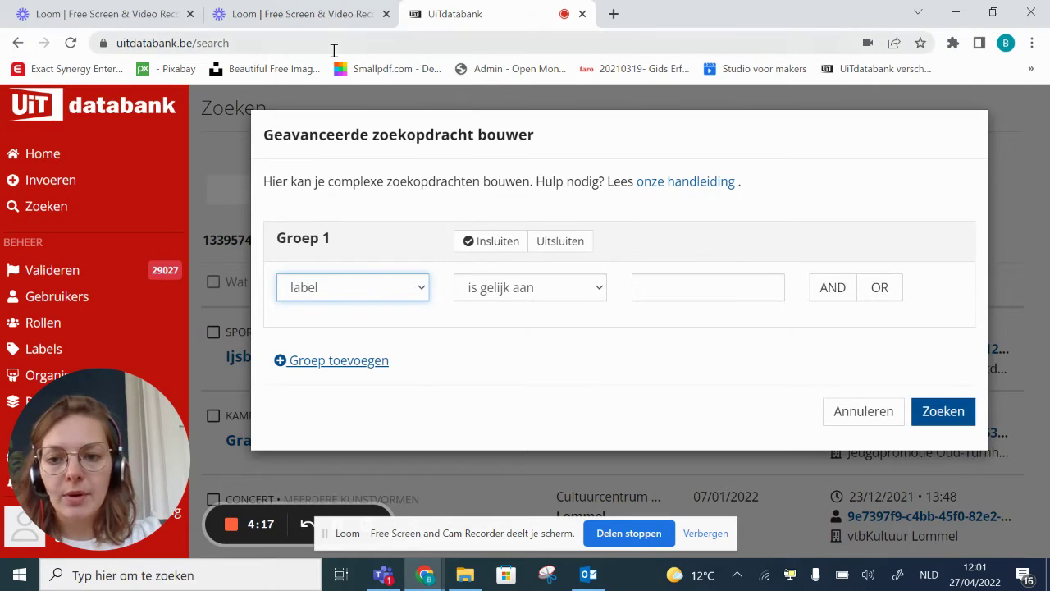
left_click(653, 279)
type("own")
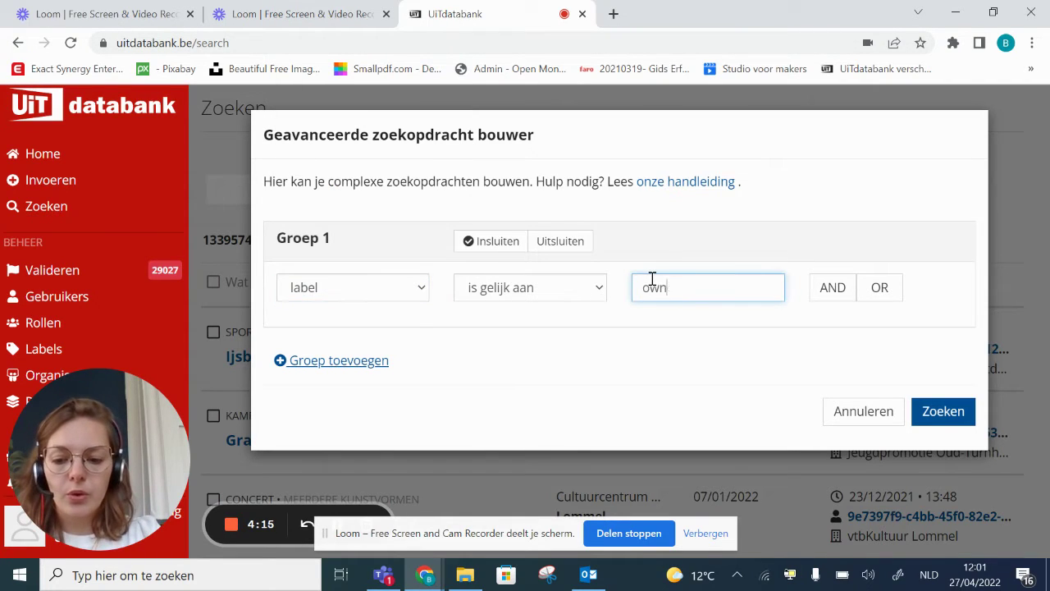
type("er-omd-2022")
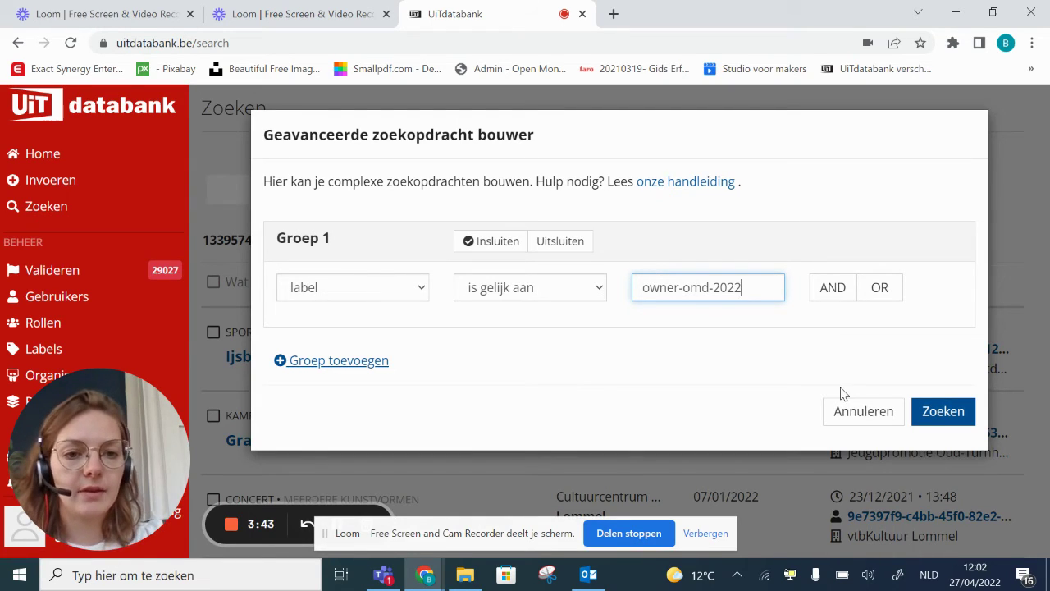
Add an AND condition that sets regio / gemeente equal to Regio Vlaamse Ardennen
left_click(833, 289)
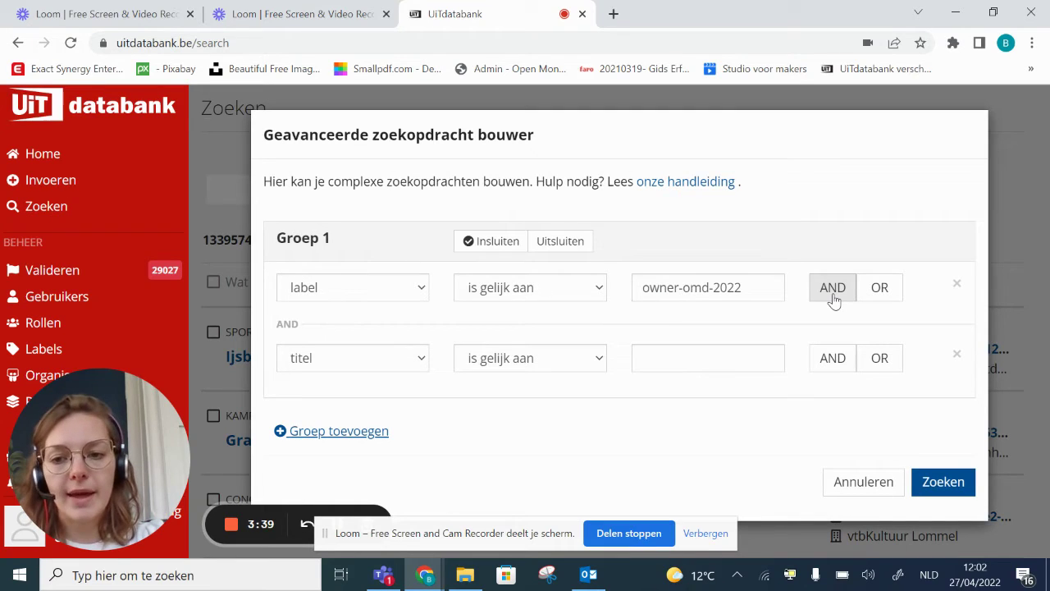
left_click(421, 360)
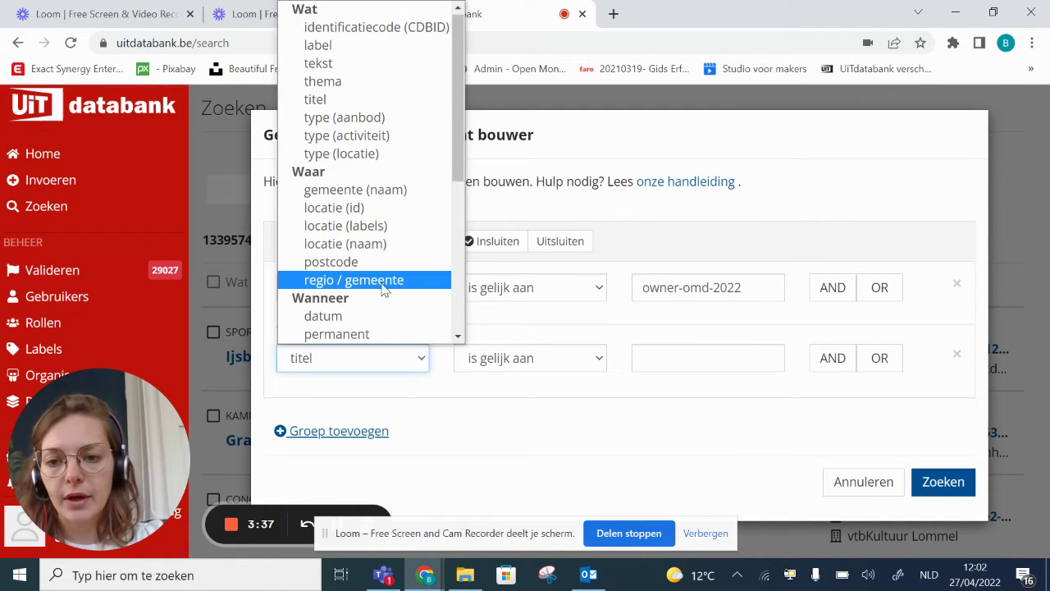
left_click(354, 280)
left_click(740, 362)
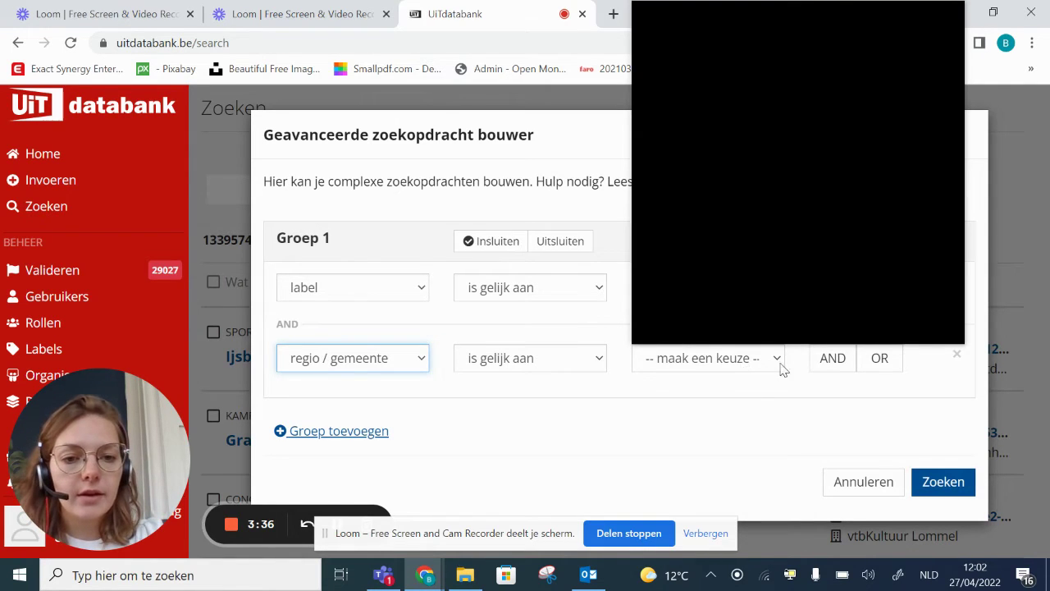
type("ron")
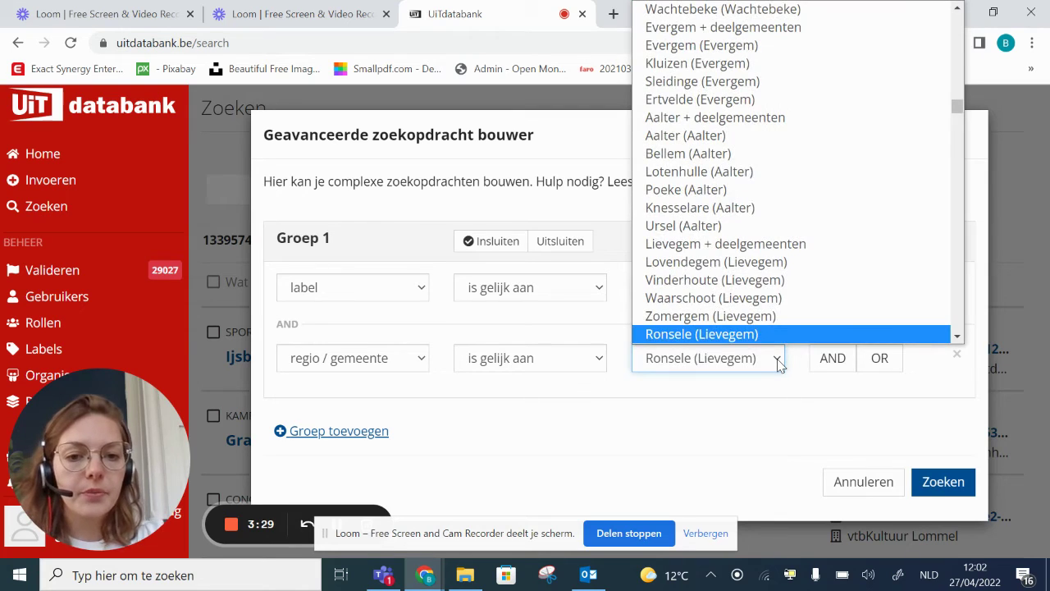
scroll(739, 287, "down", 2)
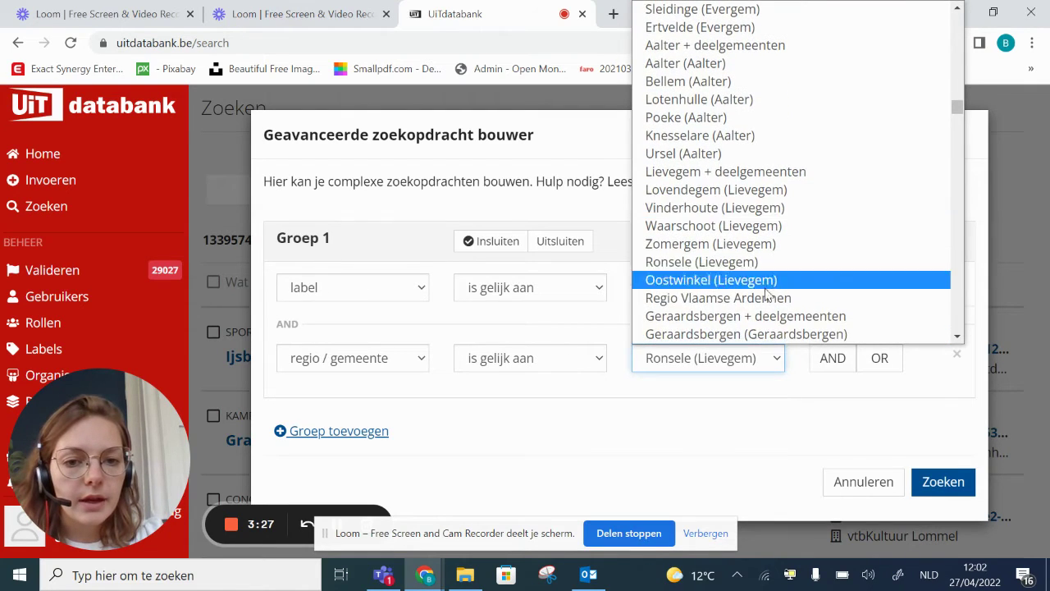
left_click(748, 302)
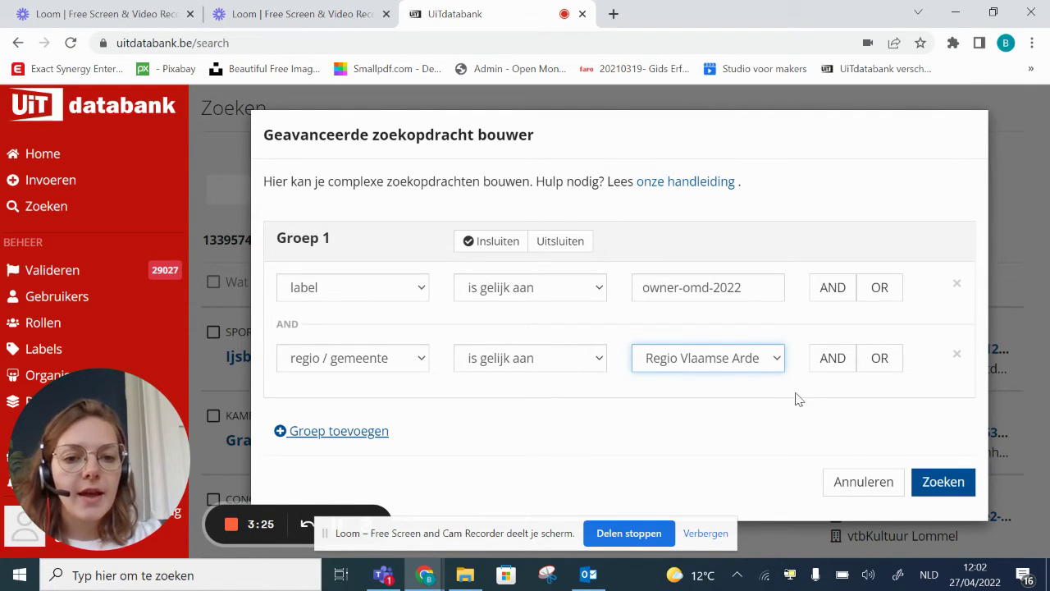
Add an AND condition that sets datum equal to 11/09/2022, and run the advanced search
left_click(827, 370)
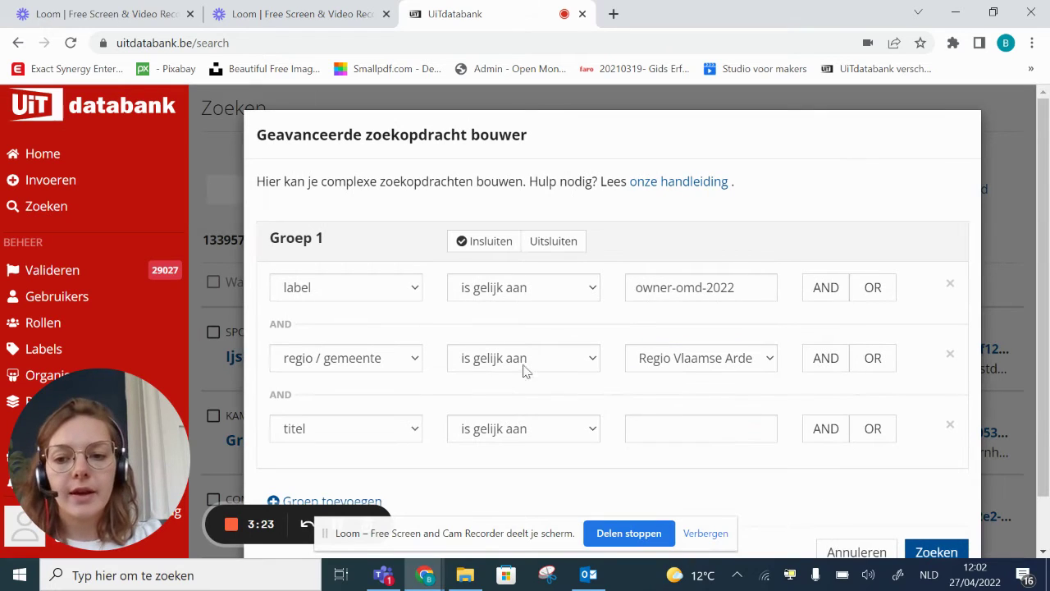
left_click(414, 432)
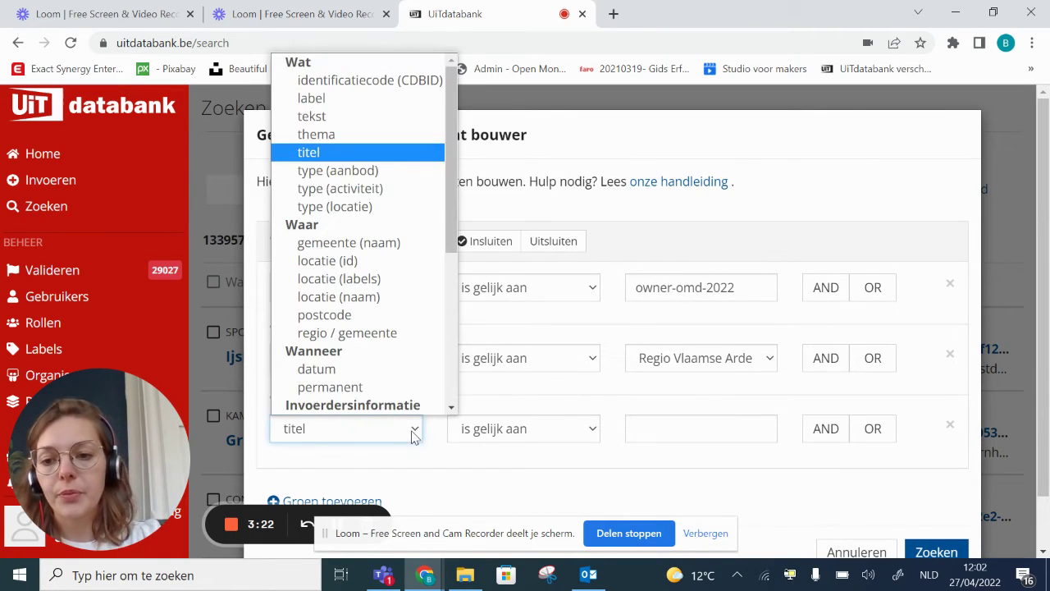
left_click(345, 367)
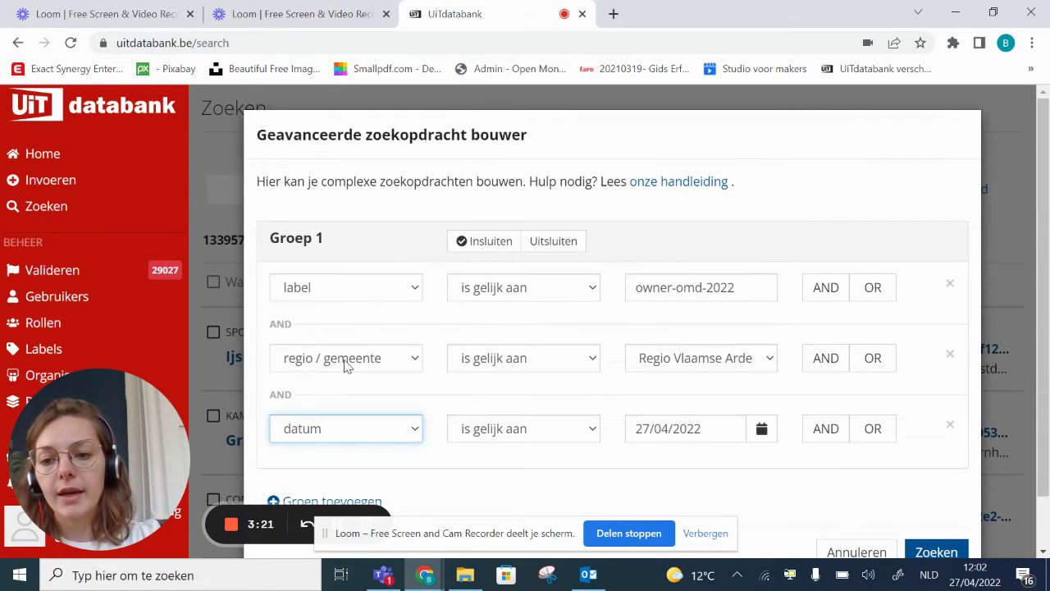
left_click(761, 431)
left_click(850, 213)
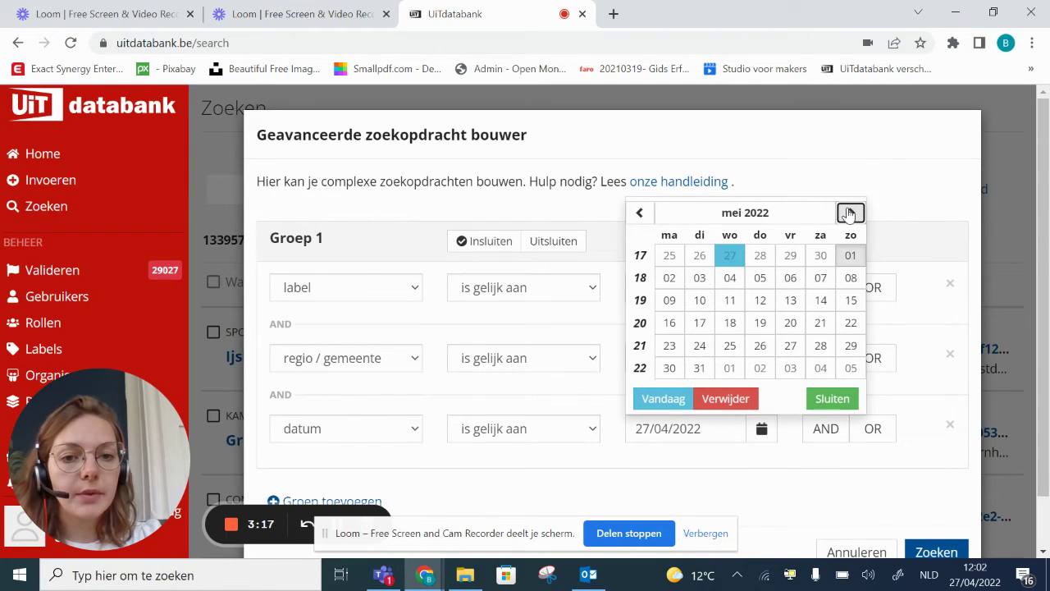
left_click(849, 214)
left_click(849, 213)
left_click(849, 214)
left_click(849, 214)
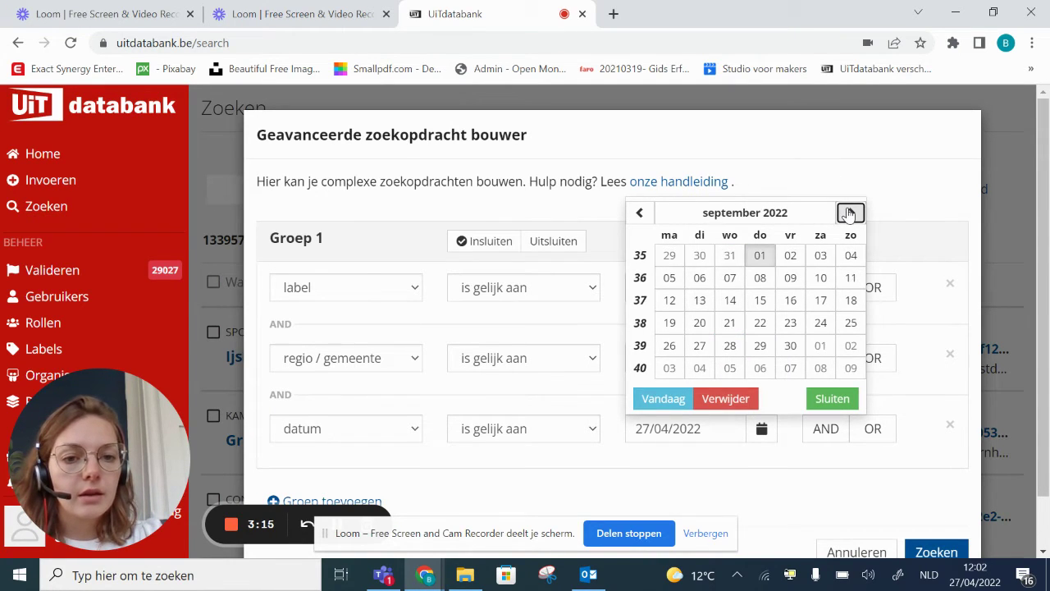
left_click(851, 277)
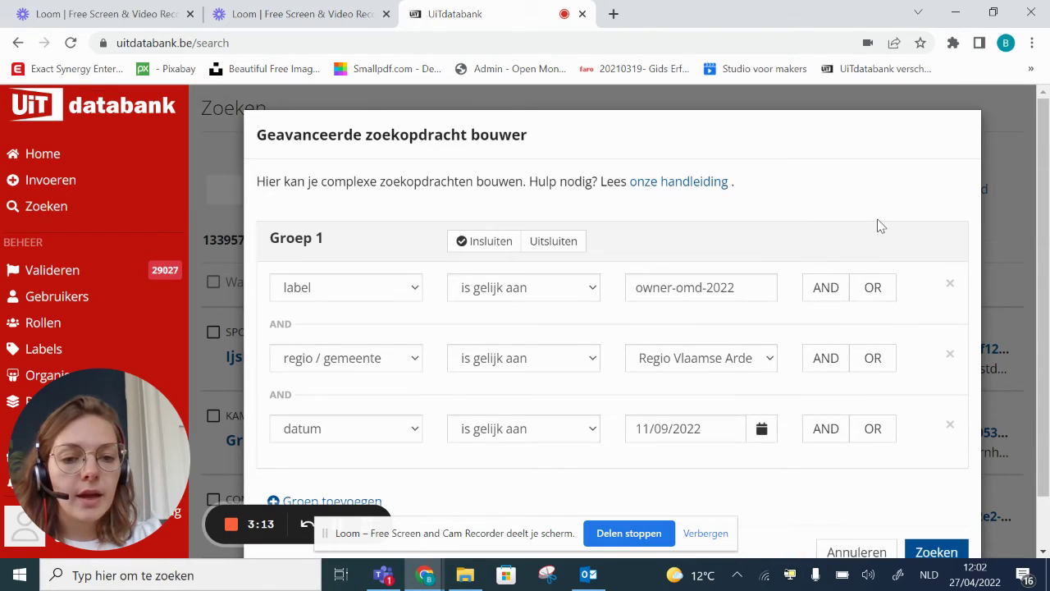
scroll(879, 225, "down", 1)
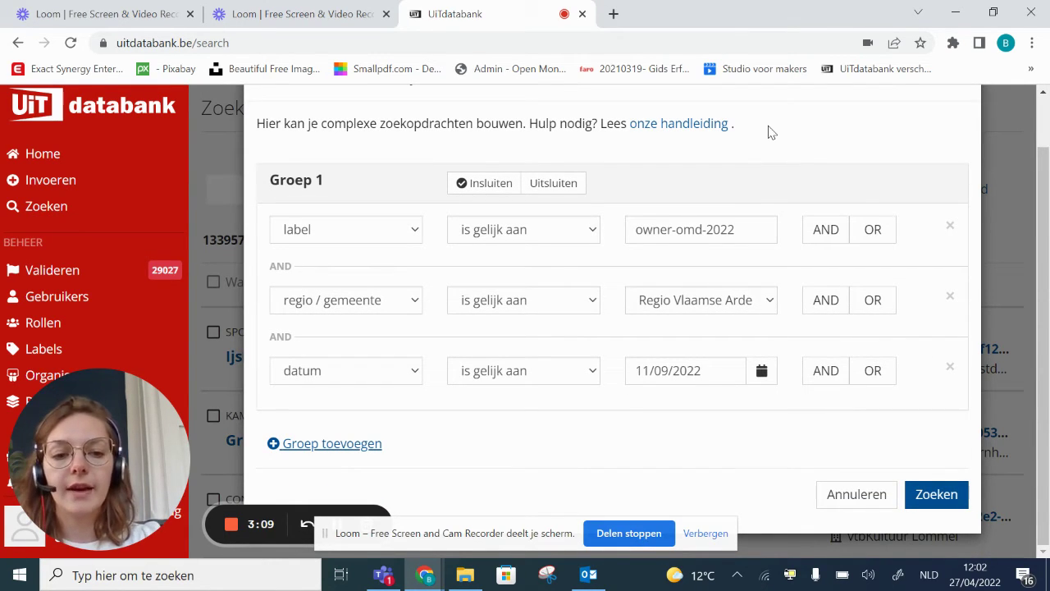
left_click(936, 494)
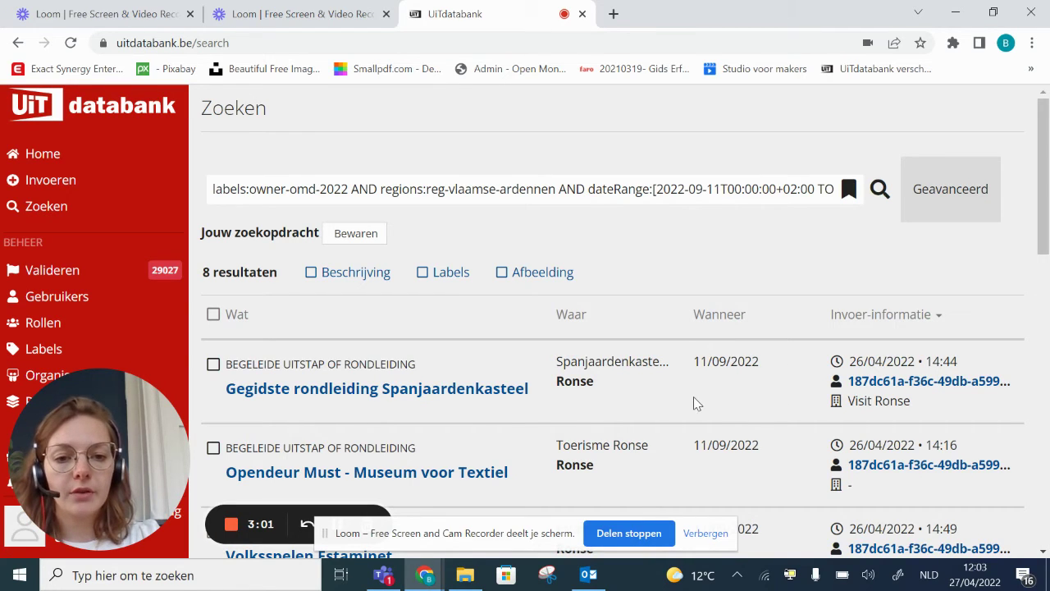
Select all search results and start exporting the activities in Office Open XML (Excel) format
scroll(694, 397, "down", 1)
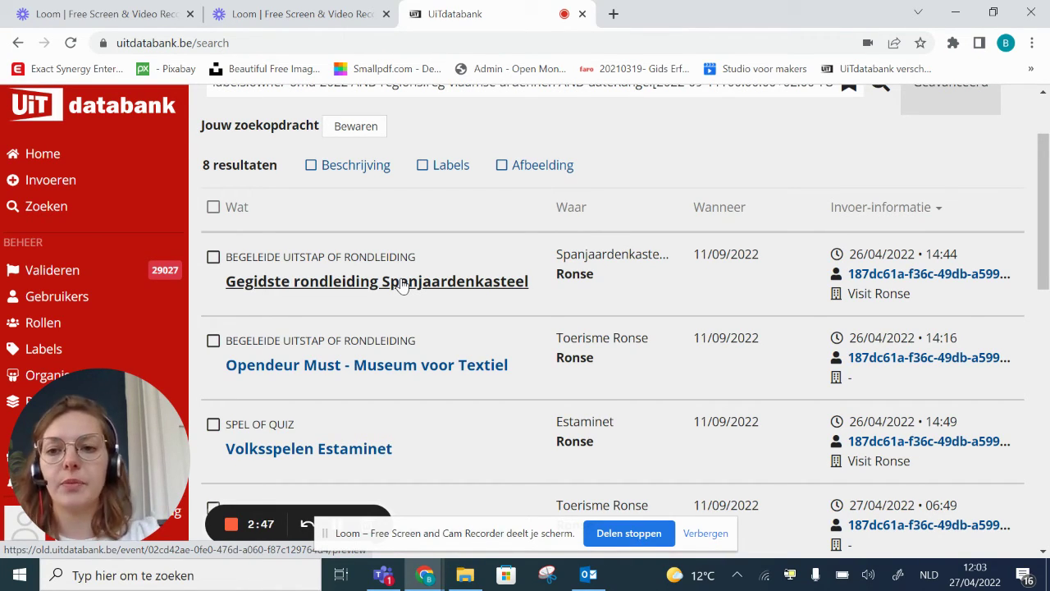
left_click(213, 207)
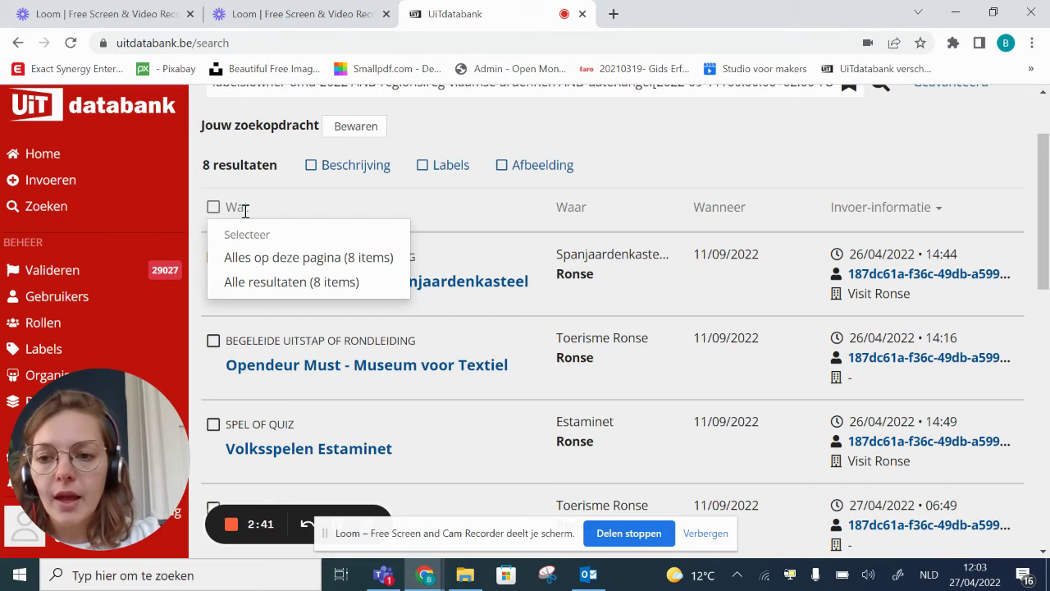
left_click(292, 282)
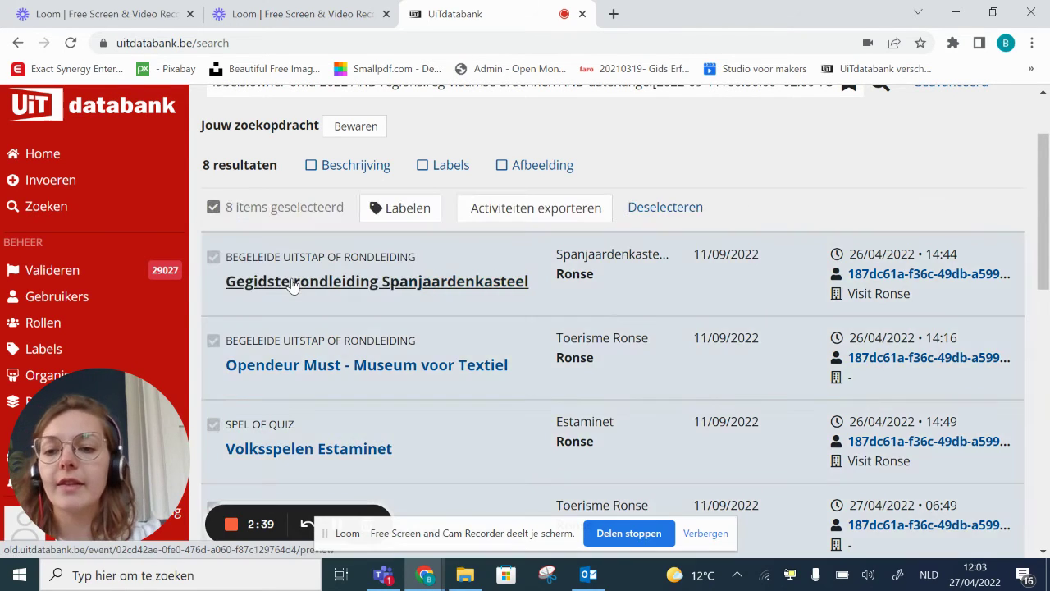
left_click(526, 208)
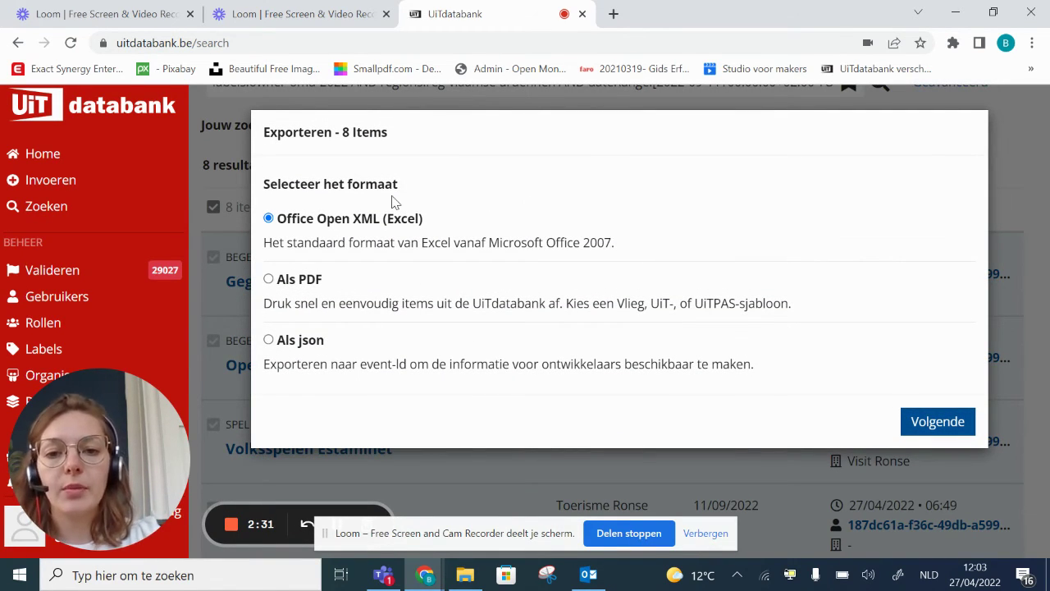
left_click(935, 423)
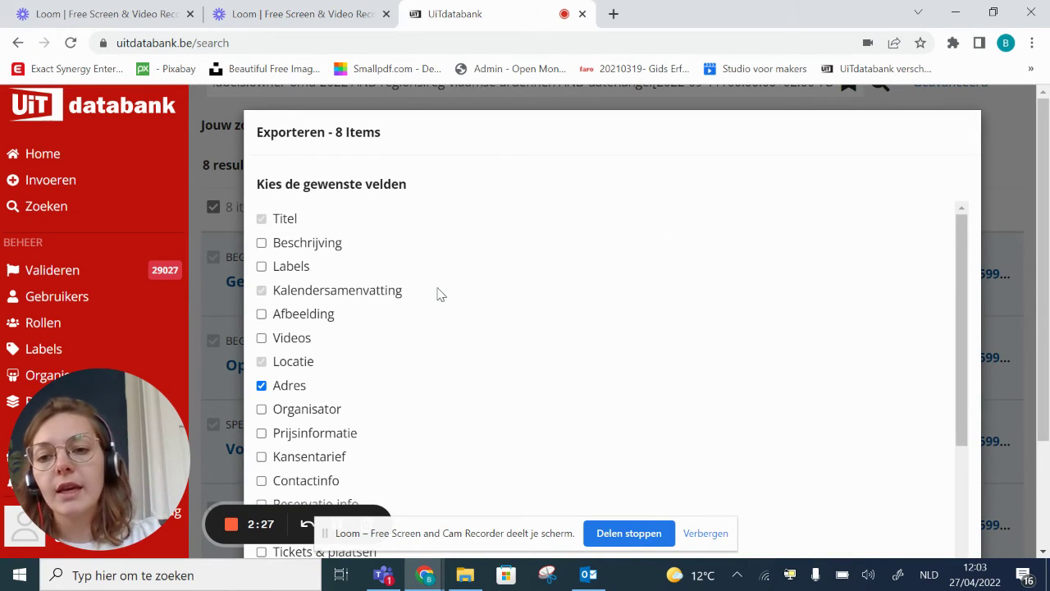
Add the fields Beschrijving, Organisator, Contactinfo and Reservatie-info to the export and continue to the delivery settings
scroll(439, 294, "down", 1)
scroll(439, 294, "up", 1)
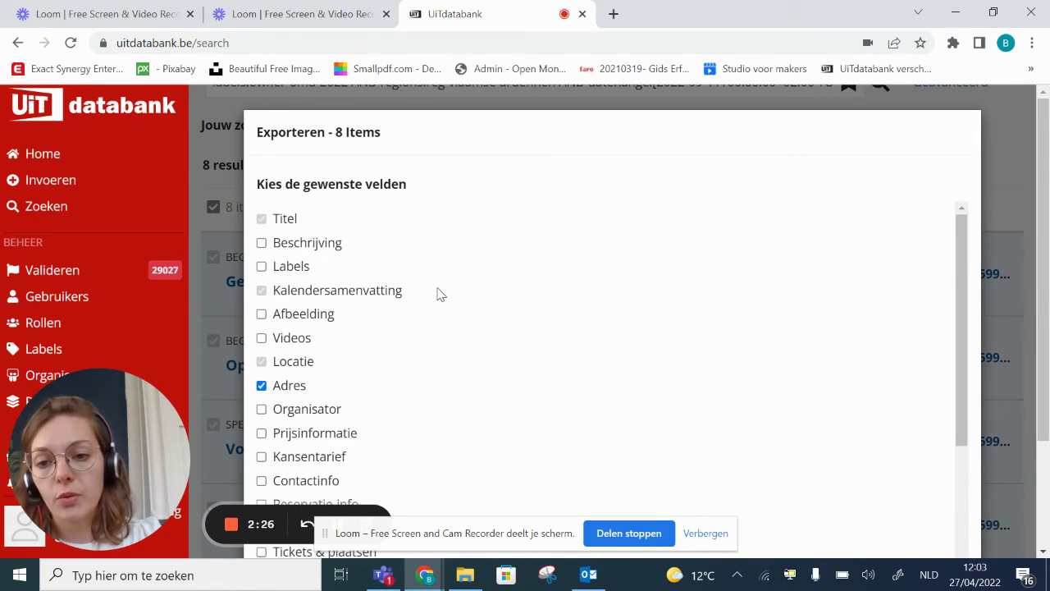
left_click(262, 243)
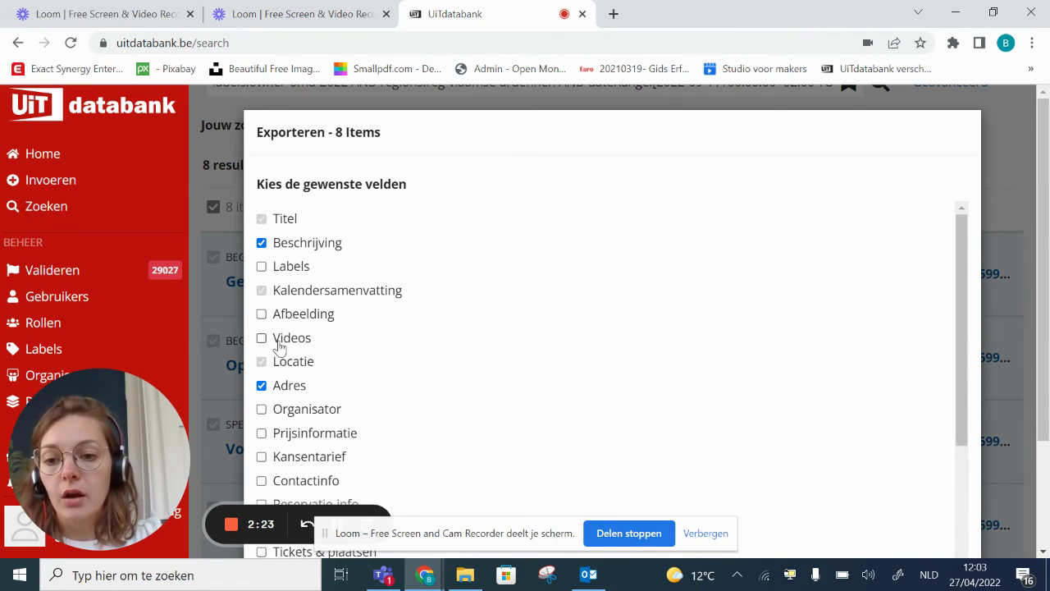
scroll(353, 310, "down", 1)
left_click(261, 359)
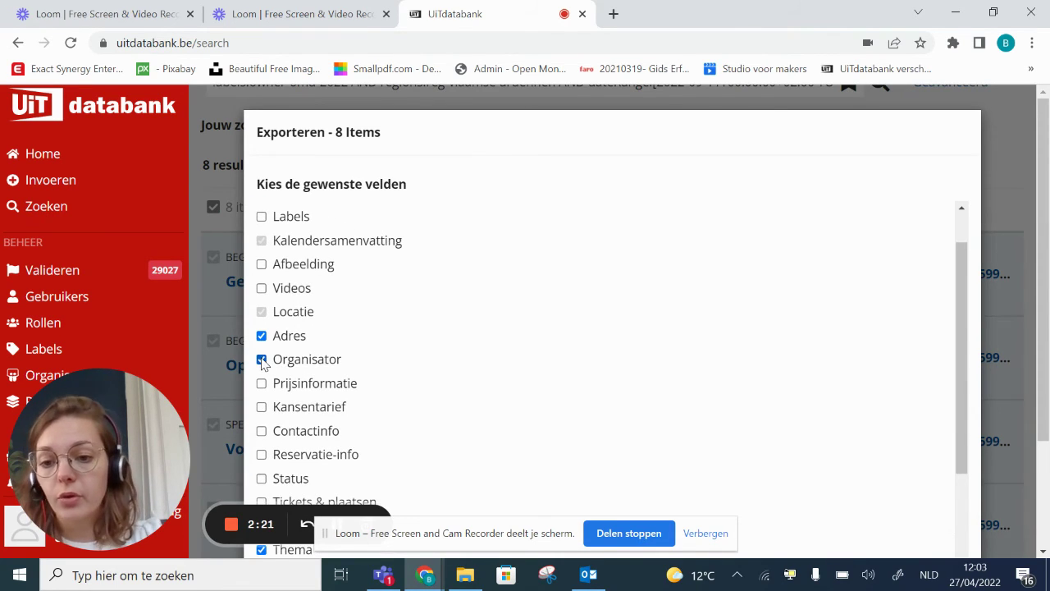
scroll(462, 414, "down", 1)
left_click(261, 383)
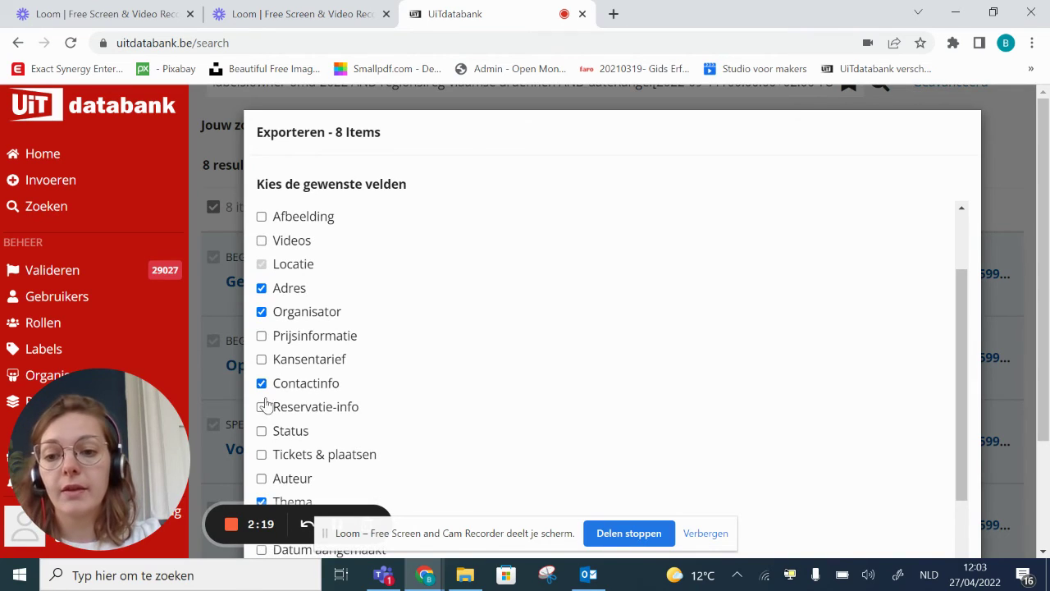
left_click(261, 407)
scroll(663, 359, "down", 3)
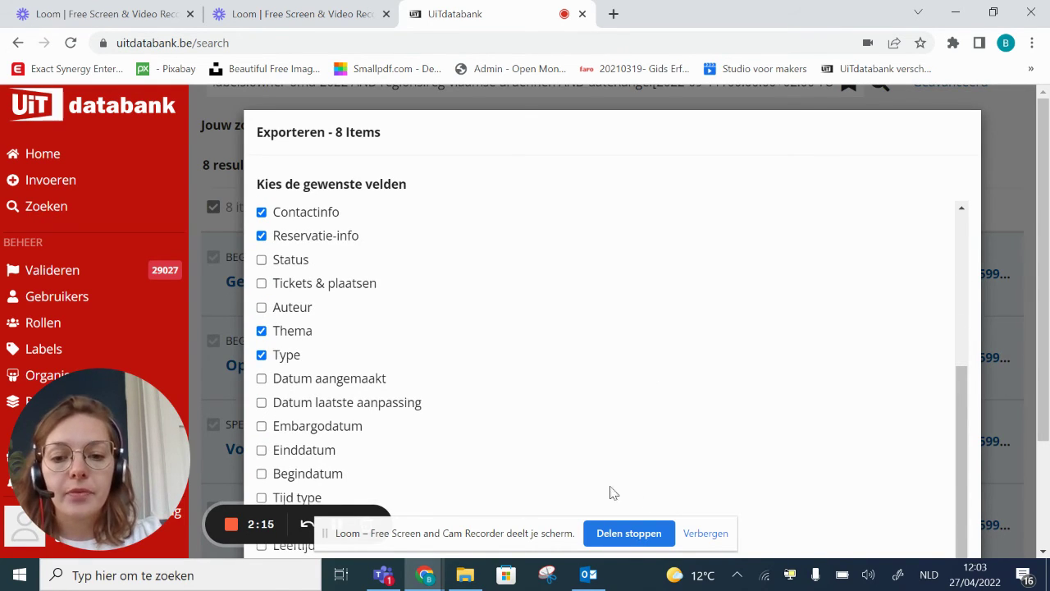
scroll(771, 416, "down", 3)
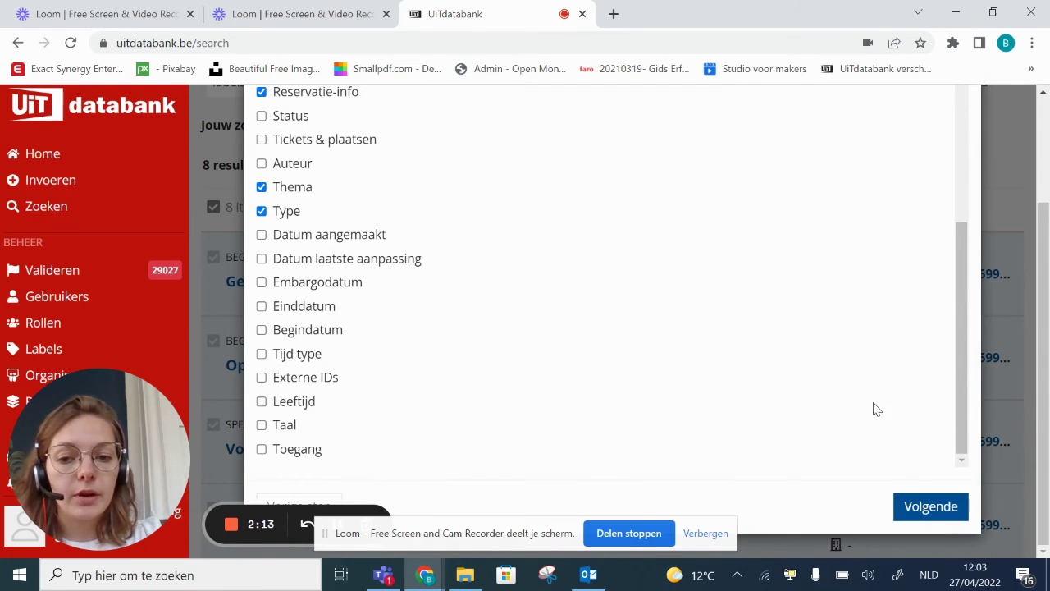
left_click(919, 508)
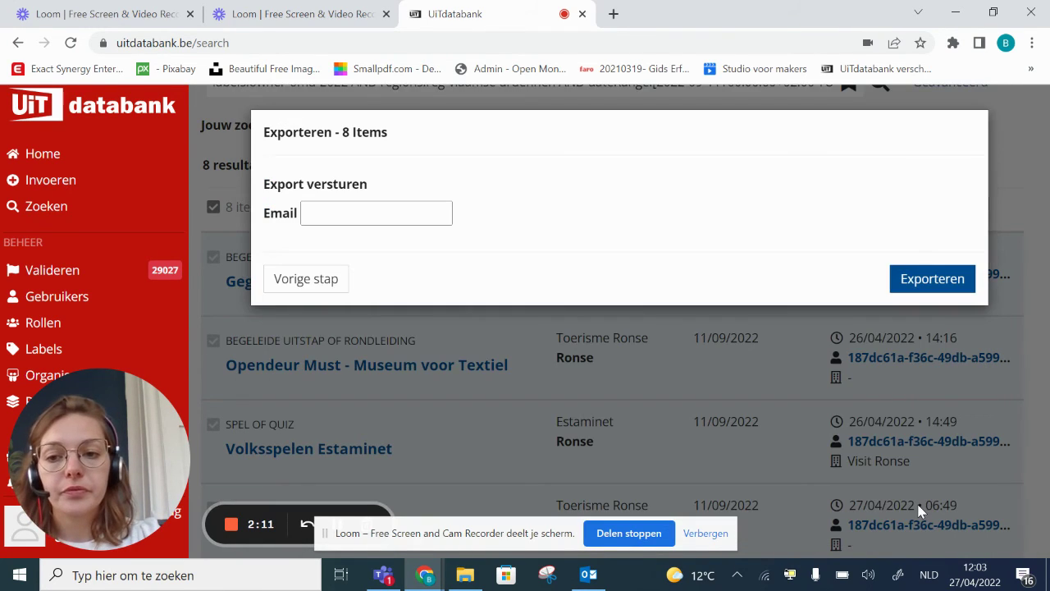
Fill in the recipient's work e-mail address from the saved suggestions and submit the export
left_click(419, 219)
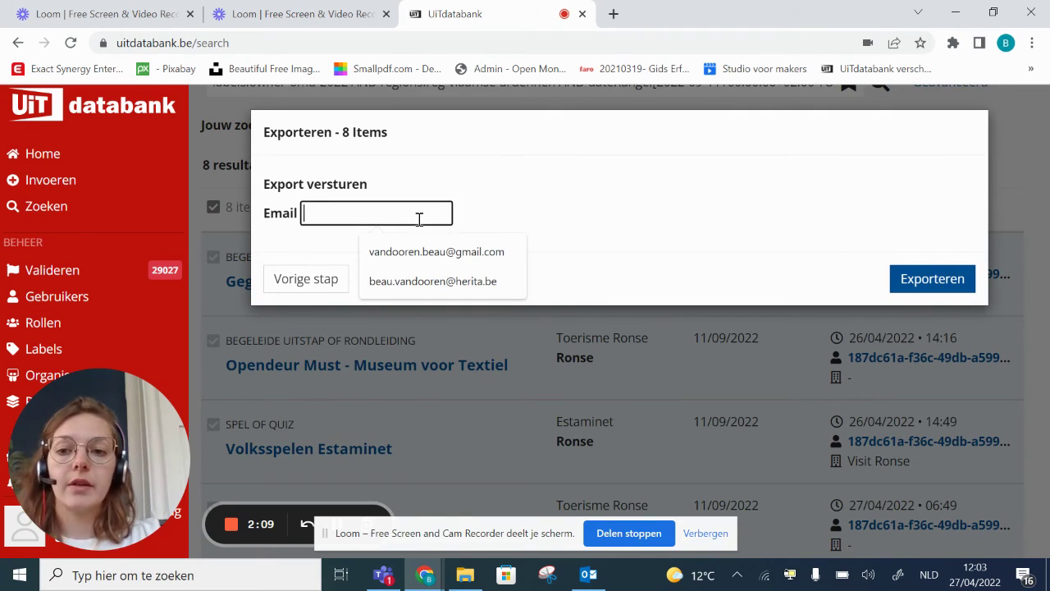
left_click(433, 280)
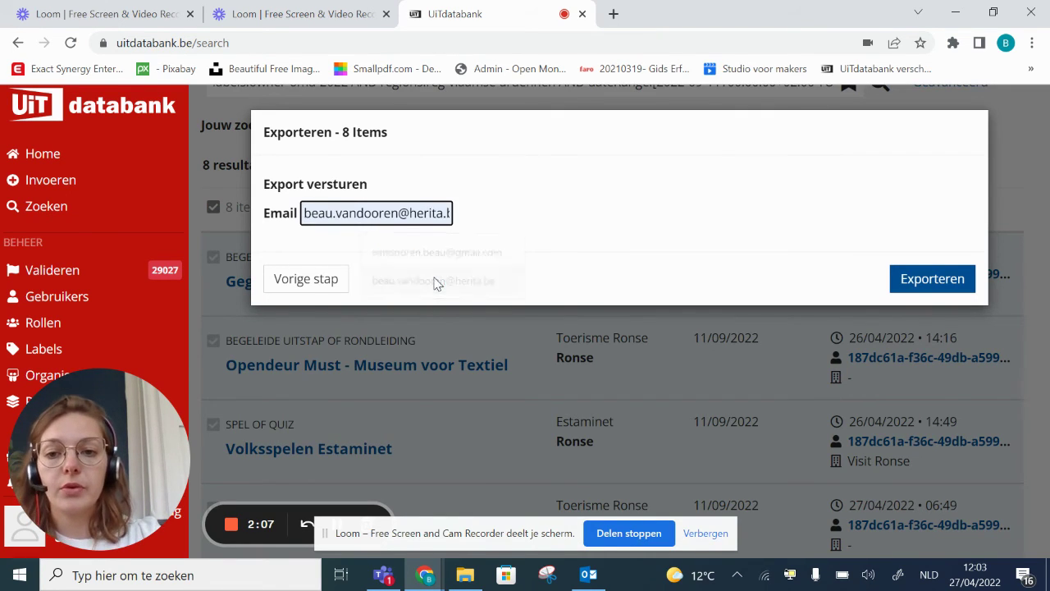
left_click(930, 280)
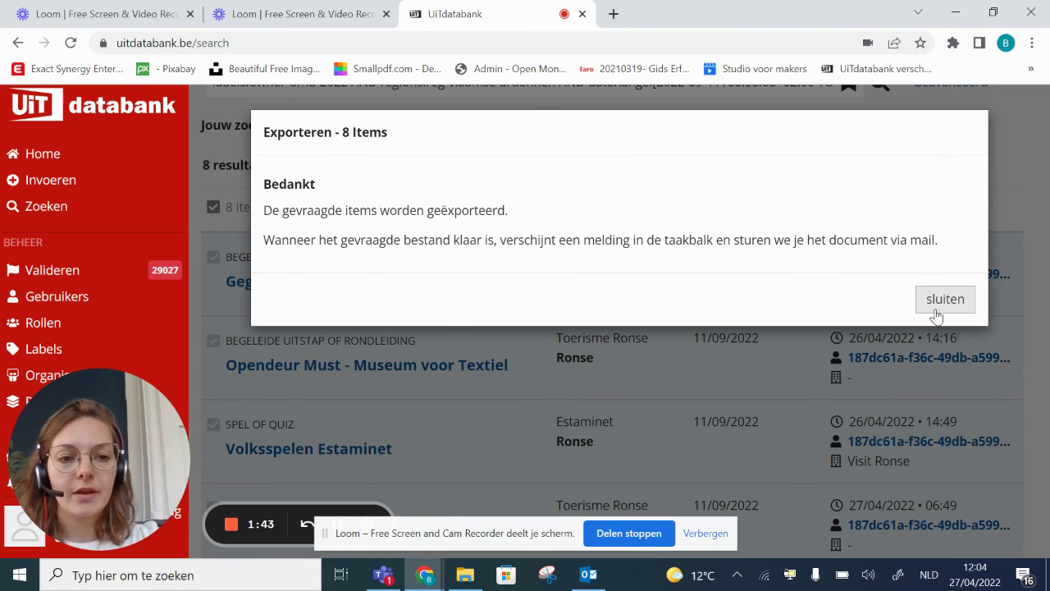
mouse_move(182, 476)
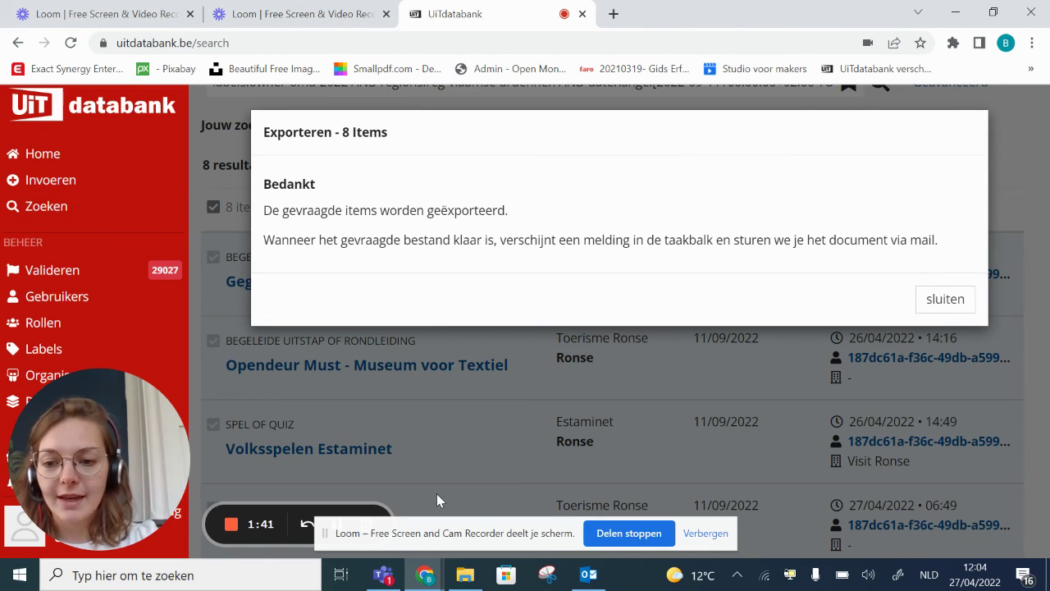